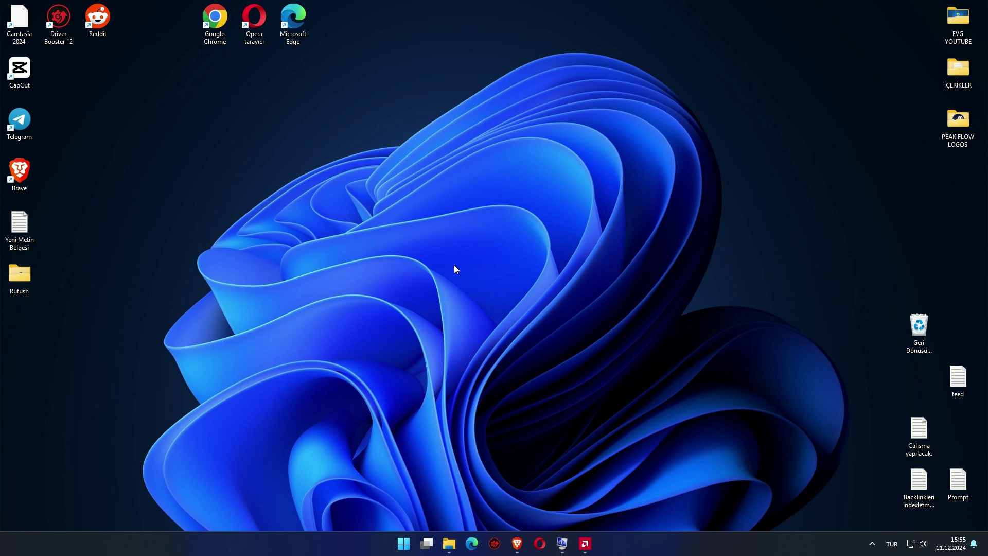
- Bring the Rufus page back up in Brave and check its rufus.ie/en address
left_click(517, 543)
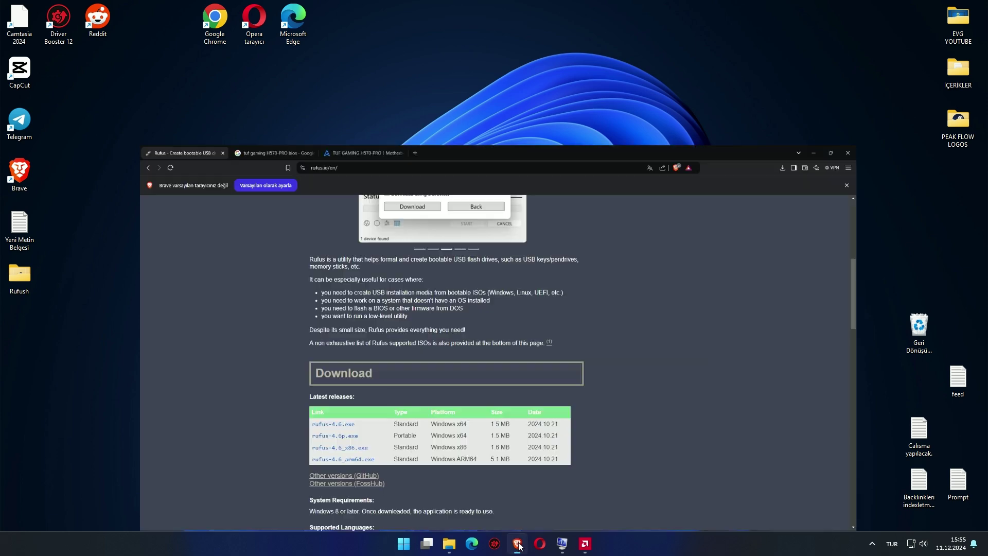
left_click(300, 31)
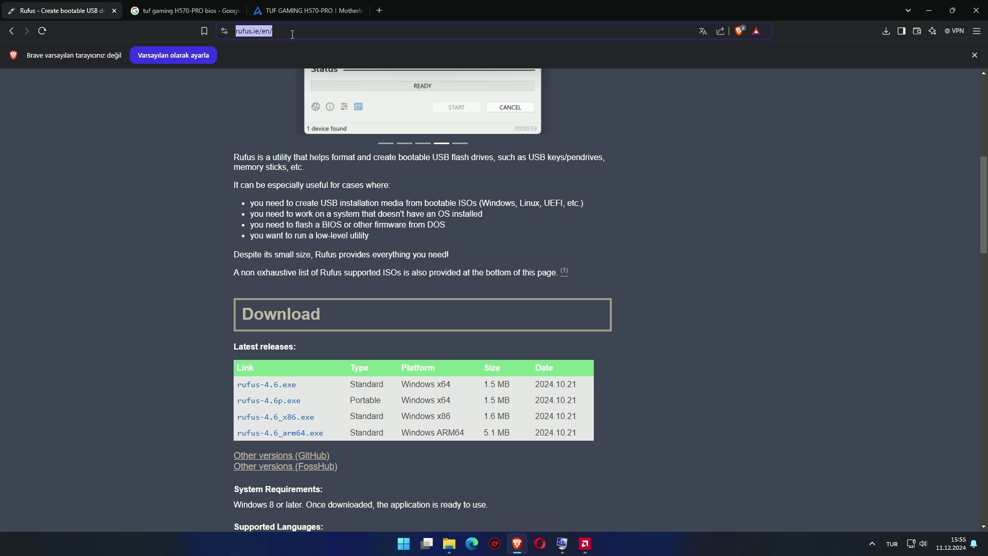
left_click(308, 35)
left_click_drag(237, 32, 382, 36)
left_click(340, 32)
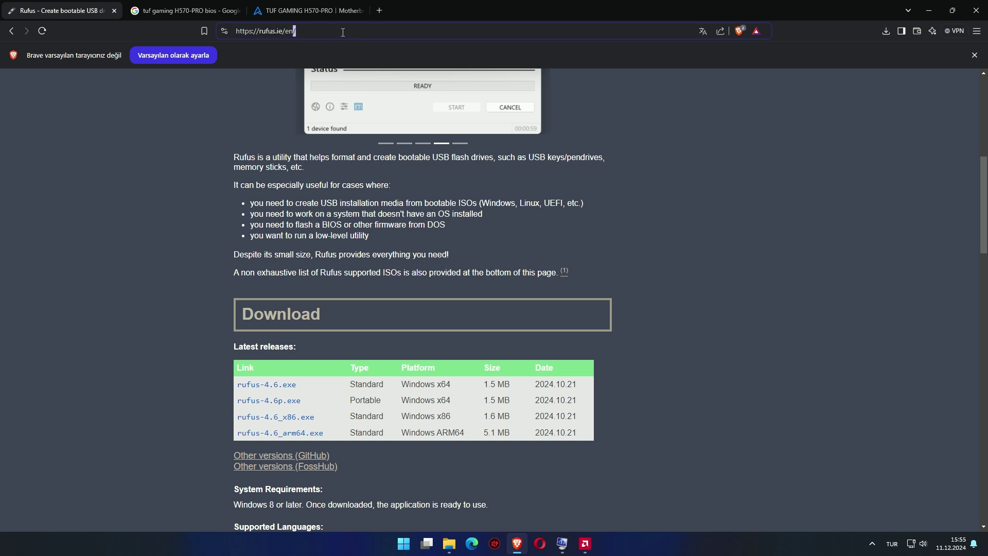
left_click(187, 227)
- Scroll to the Latest releases table and highlight the rufus-4.6.exe Windows x64 row
scroll(217, 198, "down", 3)
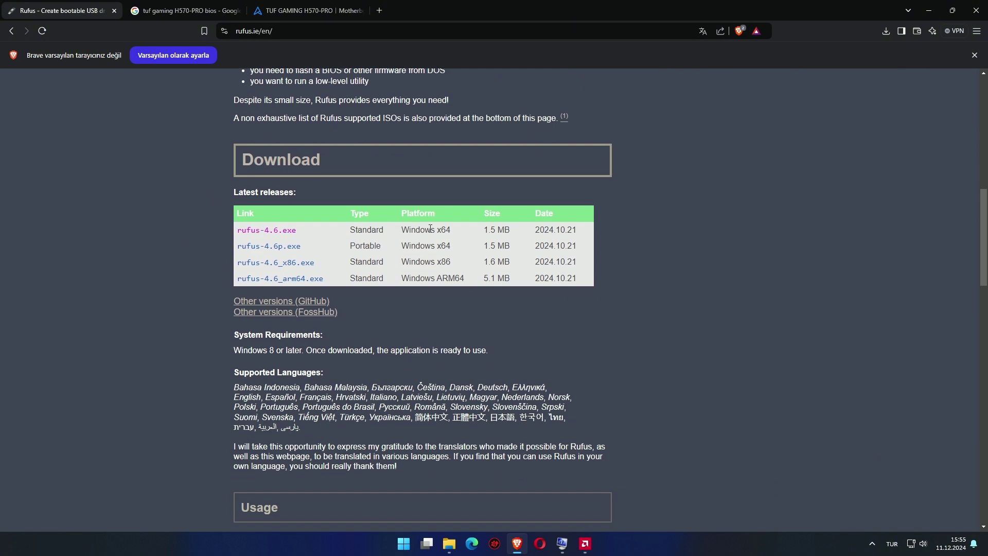
left_click_drag(402, 230, 462, 246)
left_click_drag(401, 262, 451, 262)
left_click_drag(401, 277, 468, 278)
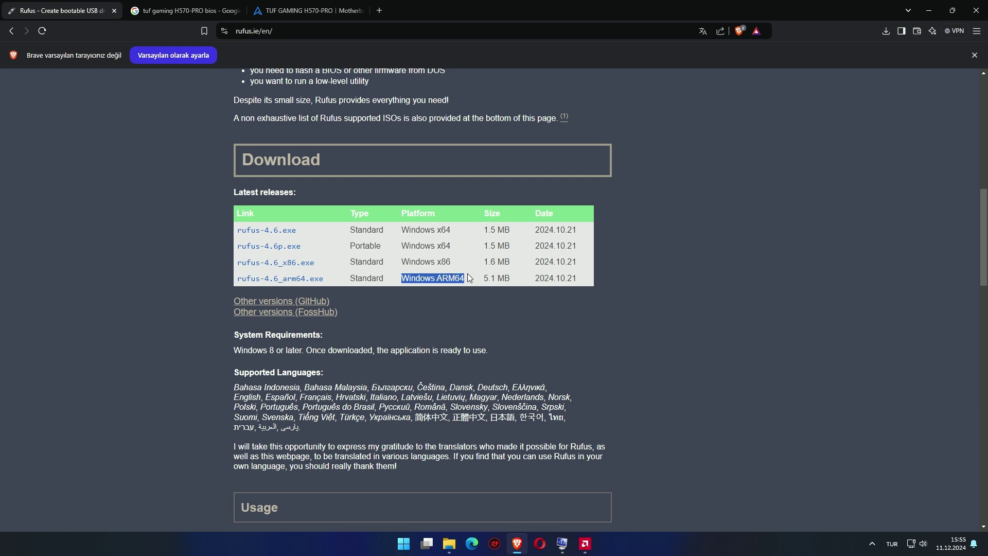
triple_click(410, 230)
left_click_drag(452, 230, 231, 235)
left_click(232, 235)
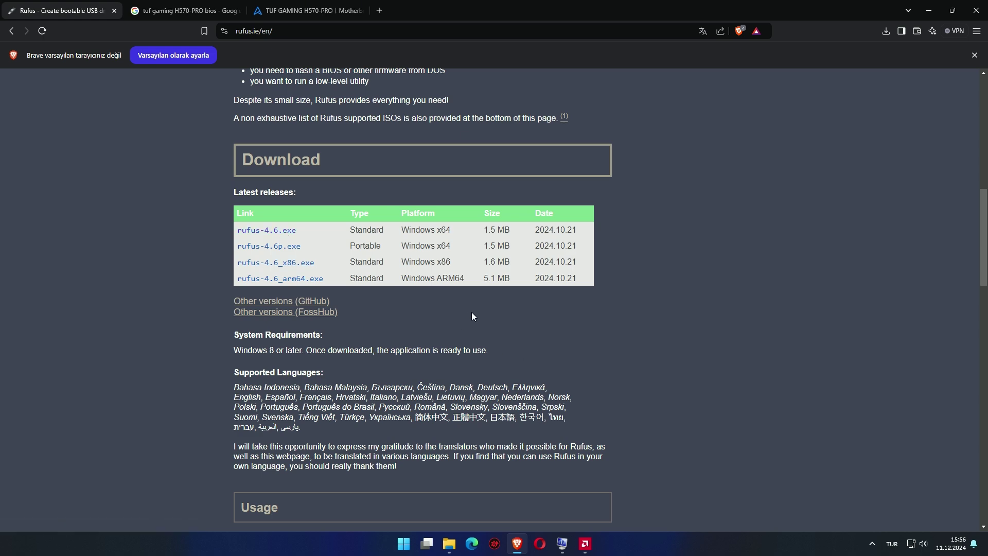
key("super")
- Launch the System Information tool by searching msinfo from Start
left_click(766, 282)
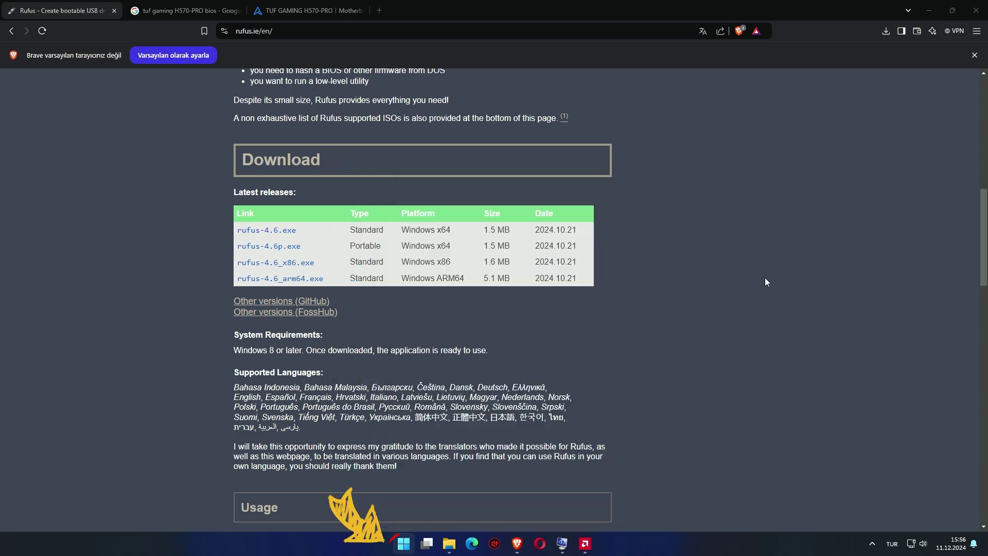
key("super")
type("m")
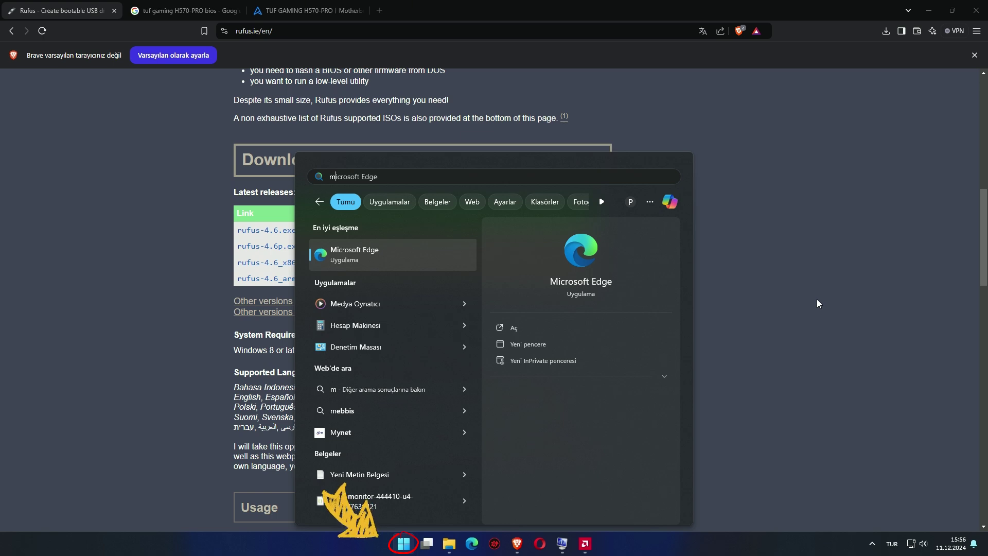
type("sin")
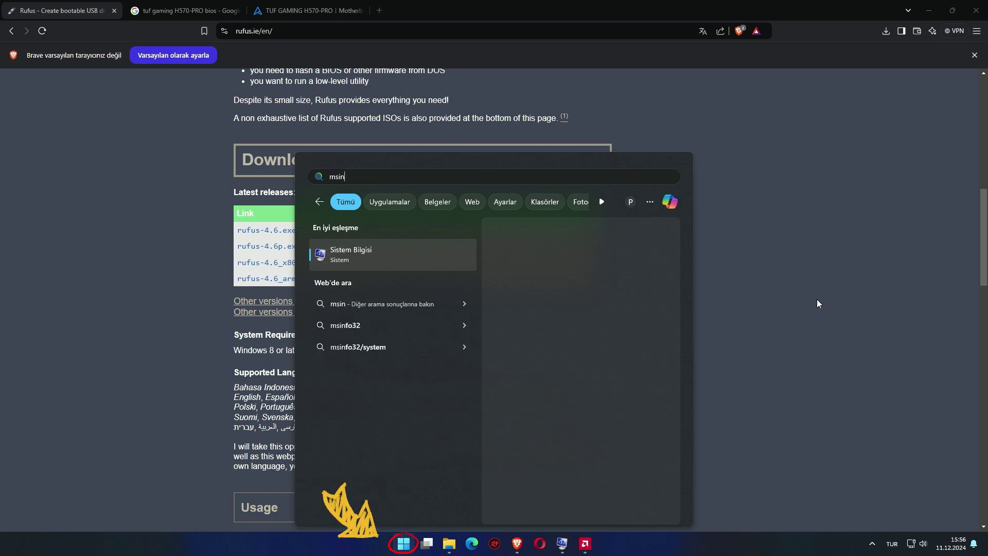
type("fo")
key("Return")
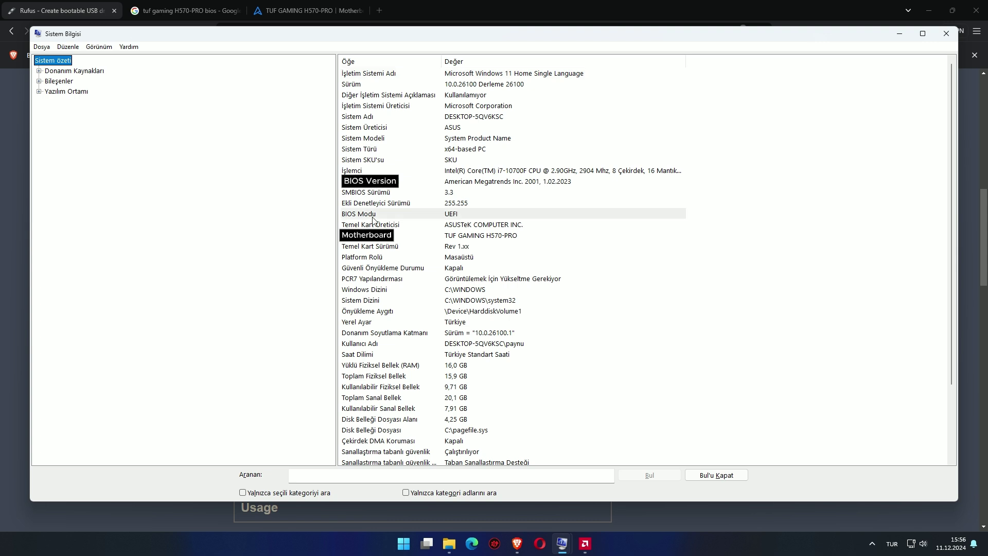
- Point out BIOS Mode, the TUF GAMING H570-PRO motherboard, and BIOS 2001 dated 1.02.2023
left_click(462, 216)
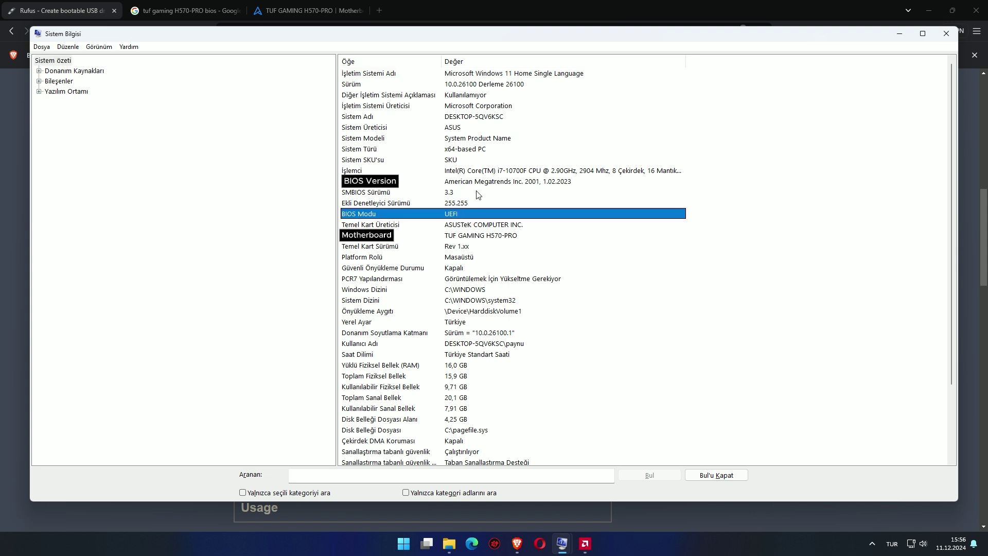
left_click(493, 238)
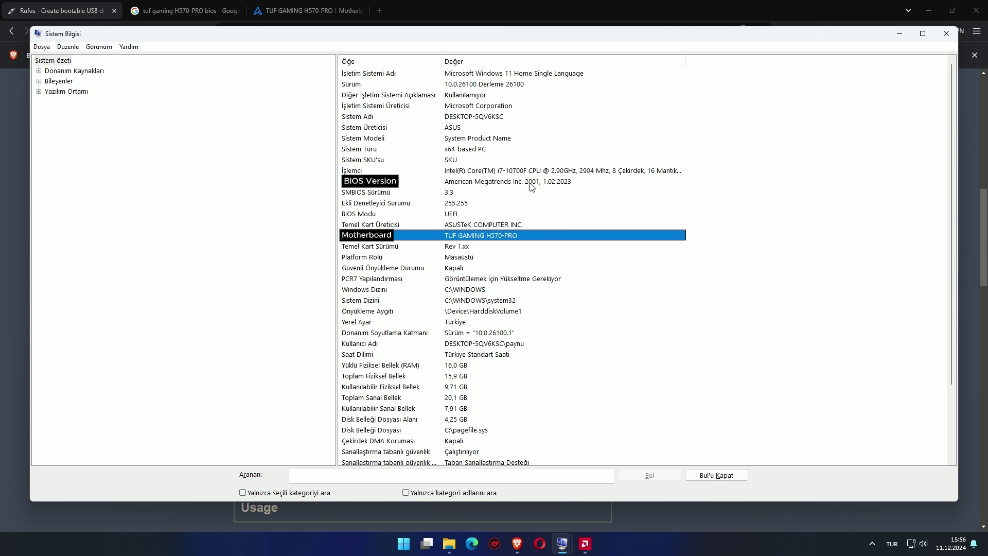
left_click(548, 183)
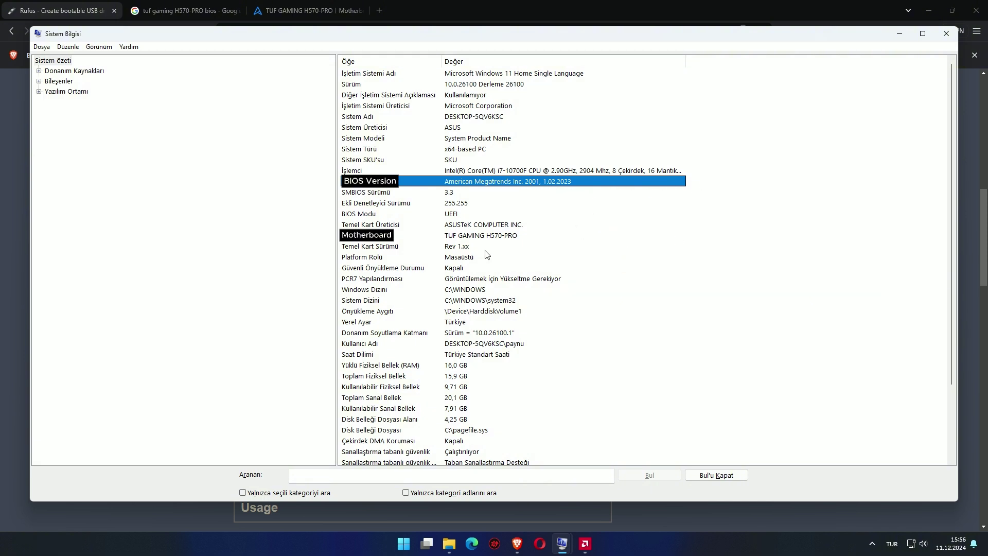
left_click(469, 238)
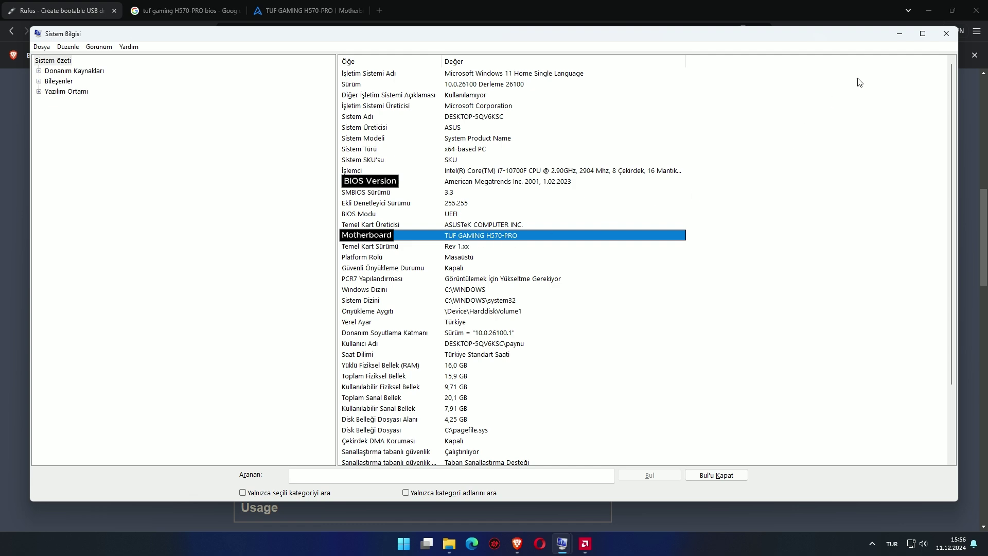
- Open the ASUS TUF GAMING H570-PRO BIOS support page from the Google results
left_click(946, 35)
left_click(155, 7)
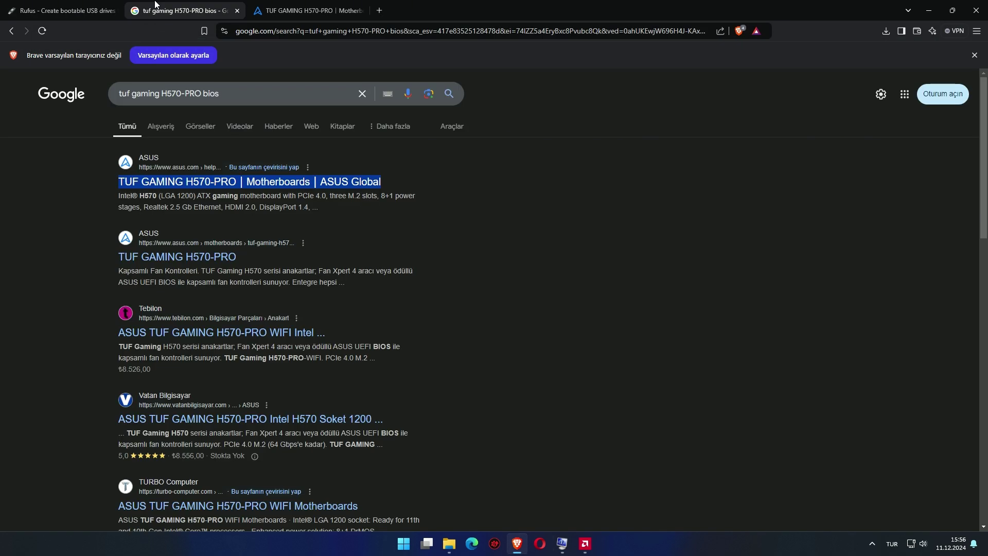
triple_click(273, 92)
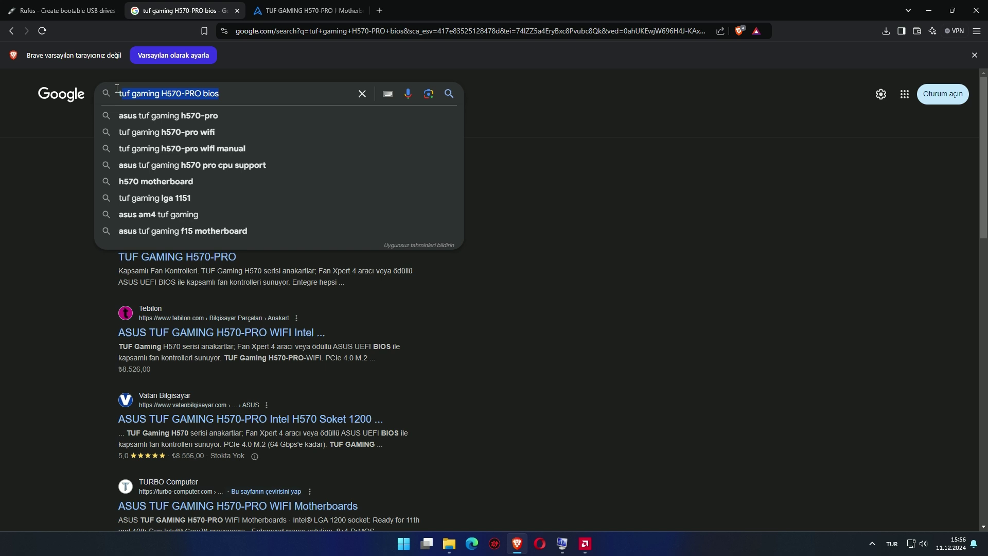
left_click(13, 177)
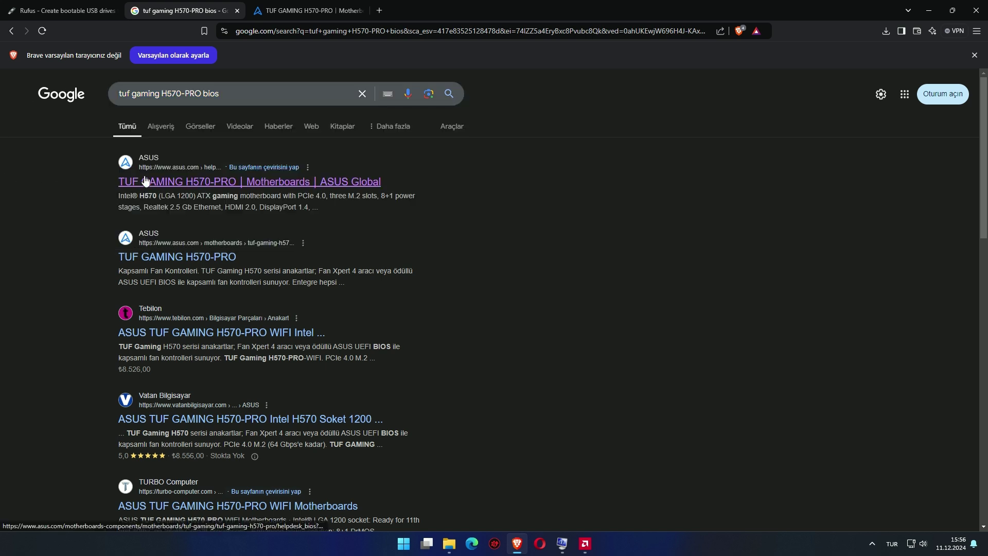
left_click(146, 180)
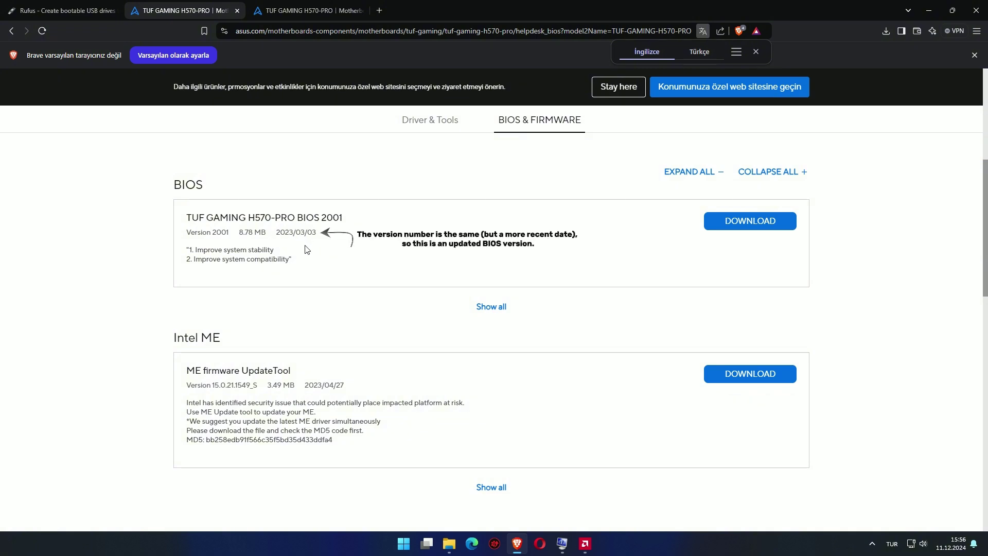
- Compare the page's BIOS 2001 version against System Information's installed BIOS version
double_click(332, 219)
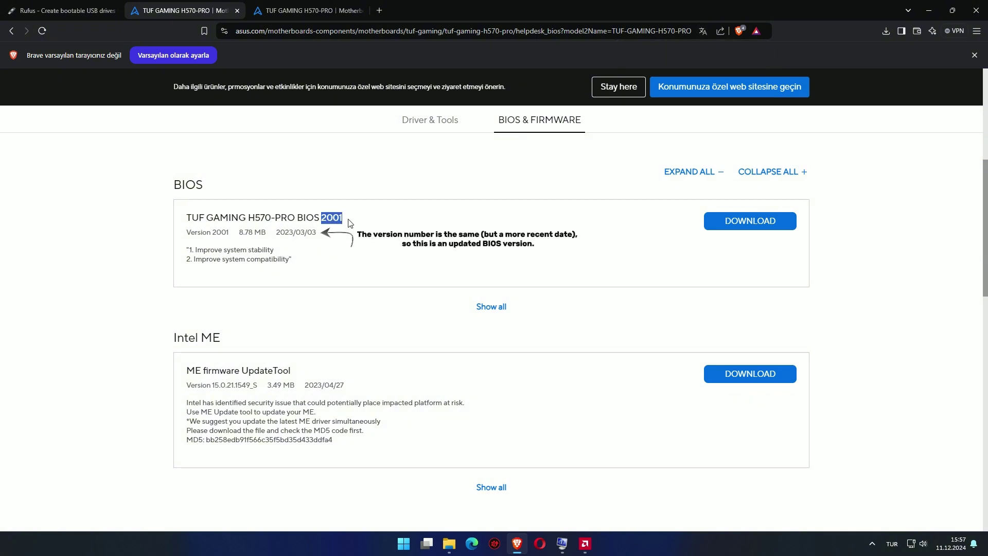
left_click_drag(326, 219, 342, 218)
left_click(562, 544)
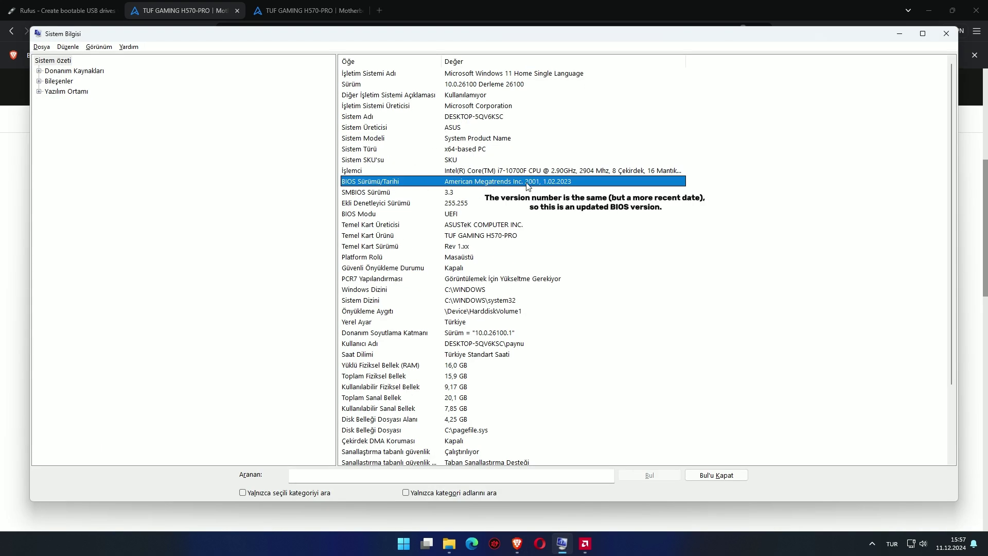
left_click(899, 33)
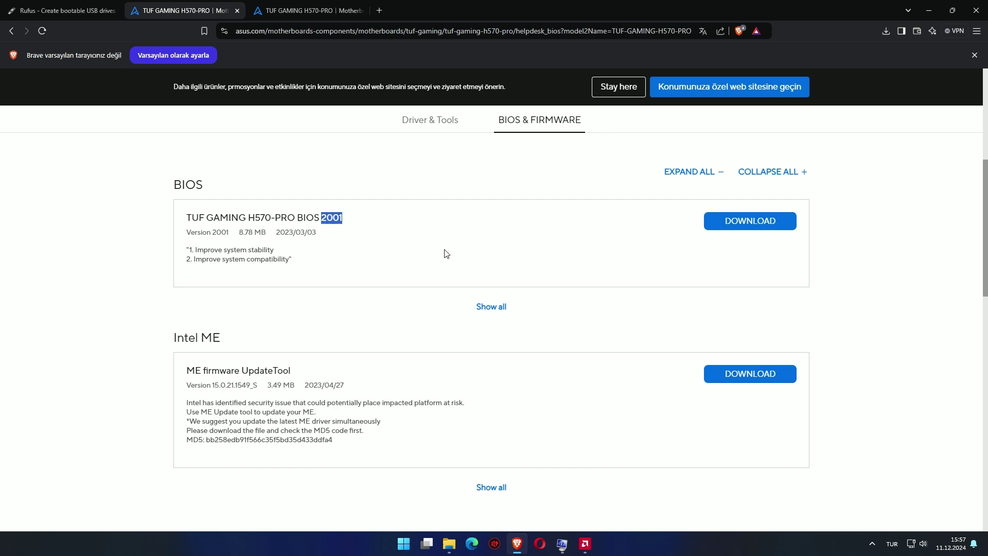
left_click(336, 220)
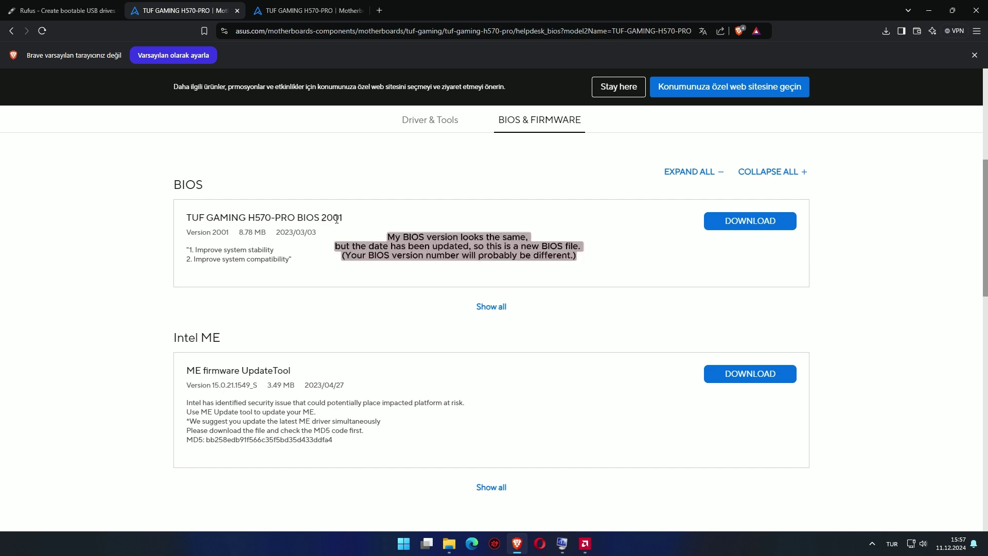
triple_click(337, 220)
left_click(329, 218)
double_click(329, 218)
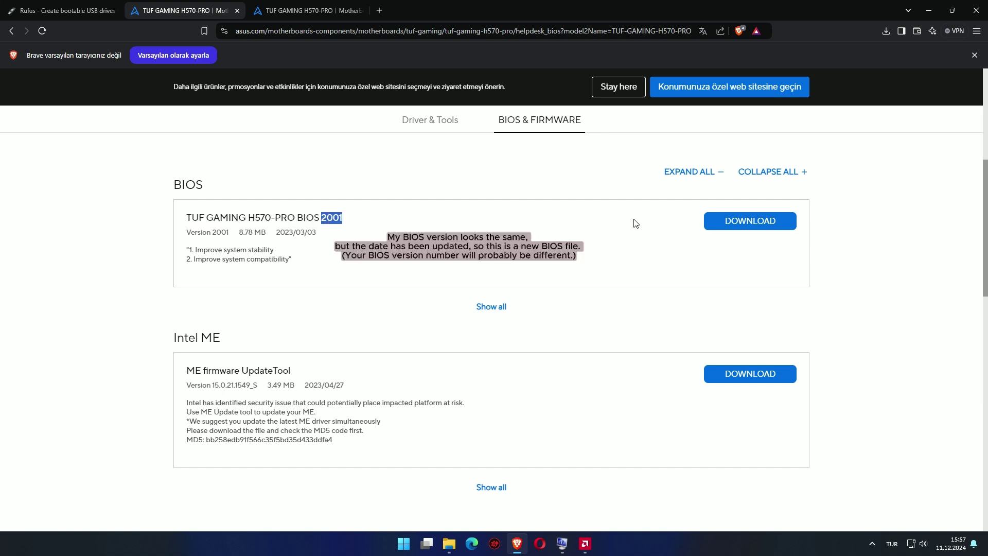
- Download the BIOS 2001 zip and select it in the Rufush folder in File Explorer
left_click(726, 223)
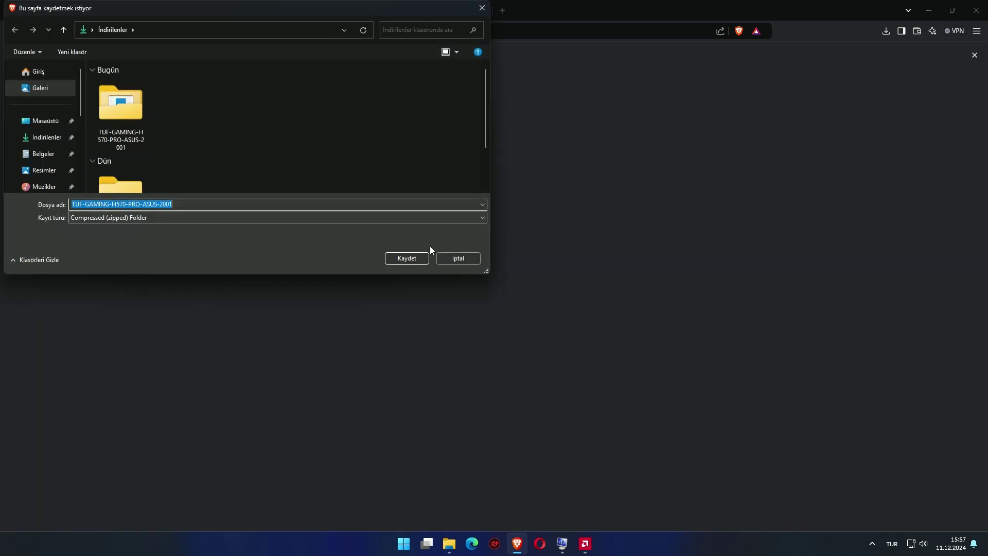
left_click(427, 257)
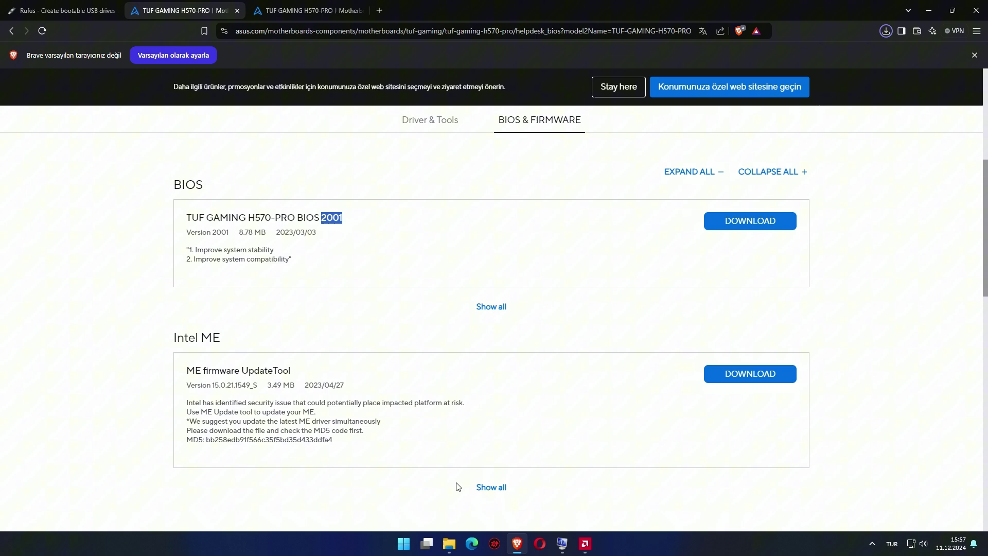
left_click(453, 550)
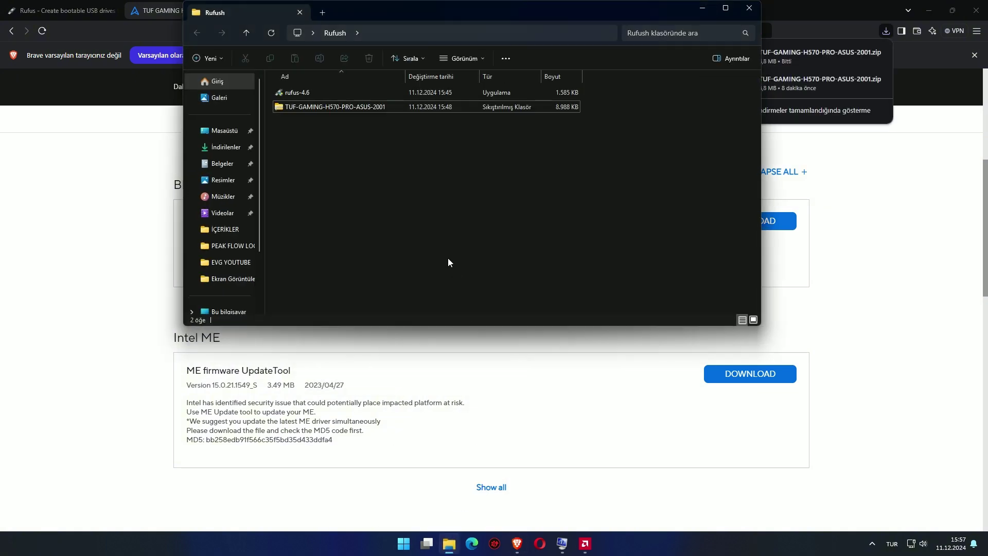
left_click(347, 107)
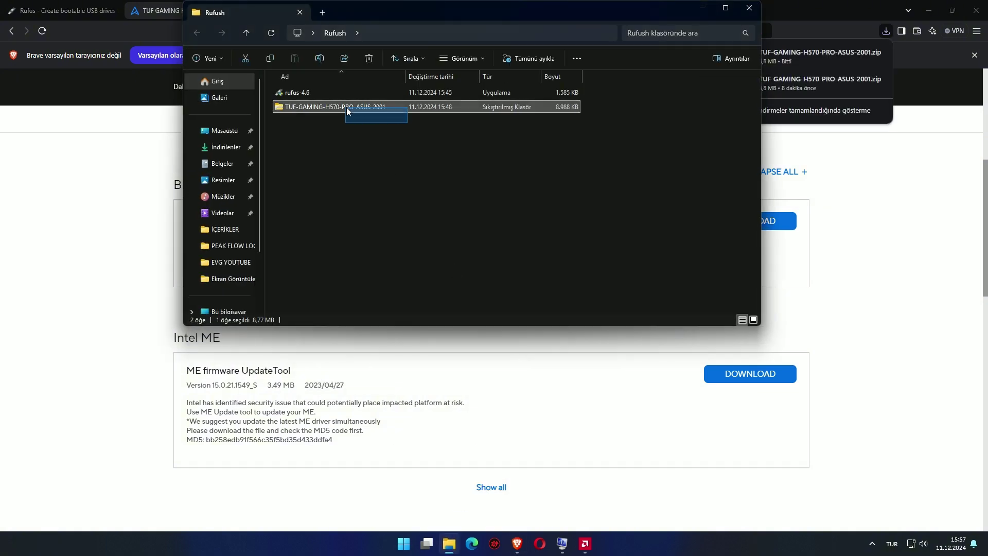
- Extract all of the TUF-GAMING-H570-PRO-ASUS-2001 zip with Tümünü Ayıkla, closing the extra window
right_click(348, 106)
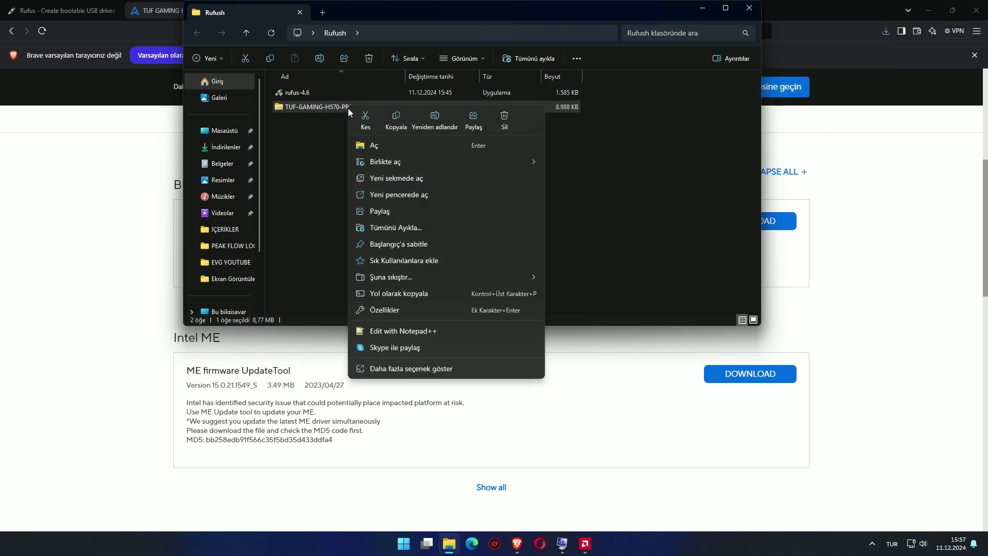
mouse_move(435, 158)
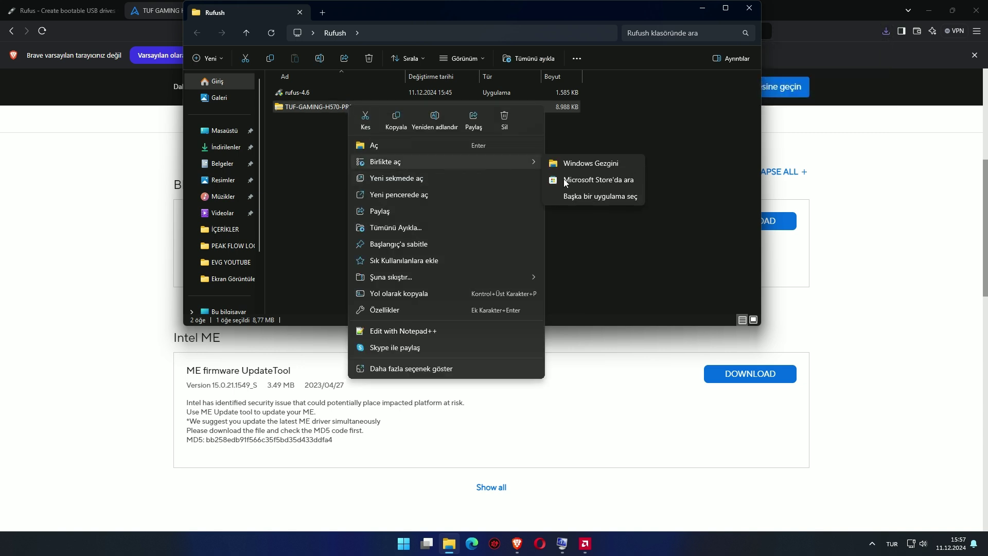
left_click(431, 228)
left_click(591, 375)
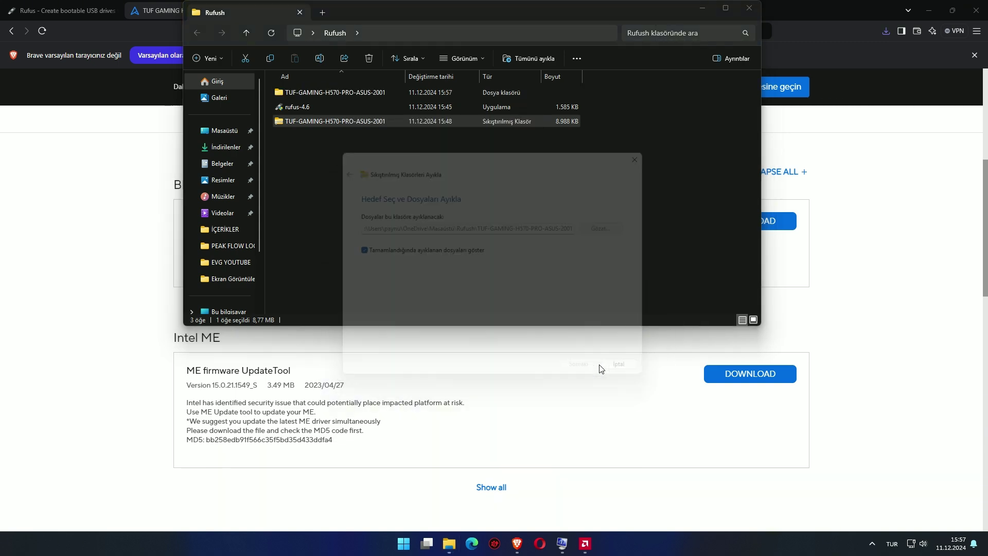
left_click(762, 21)
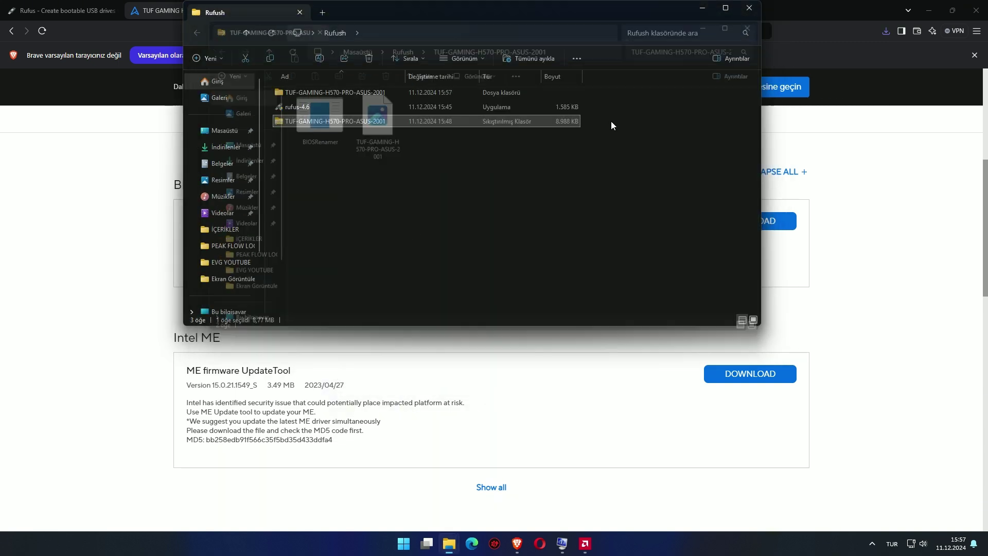
- Run BIOSRenamer in the extracted folder to rename the BIOS to TGH570P, then return to Rufush
double_click(327, 92)
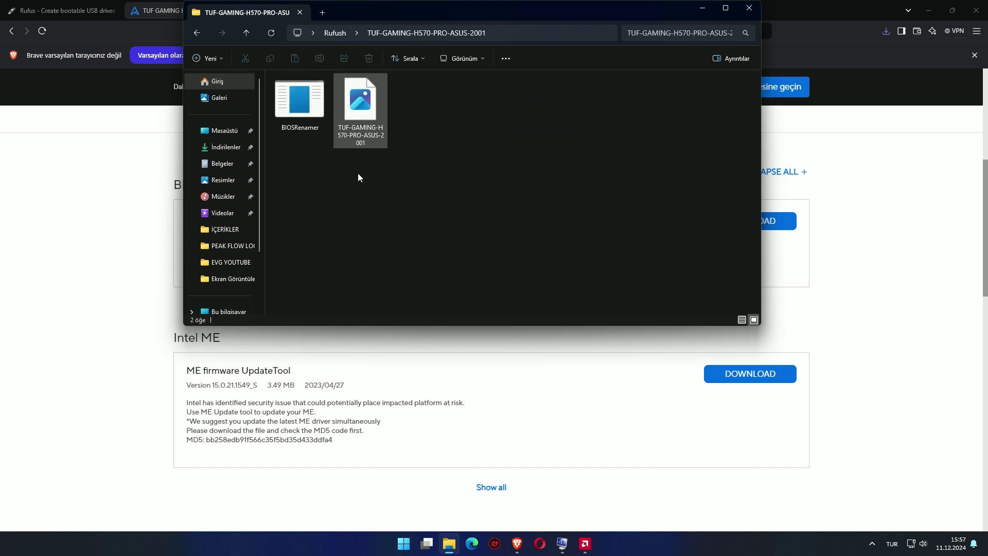
double_click(313, 129)
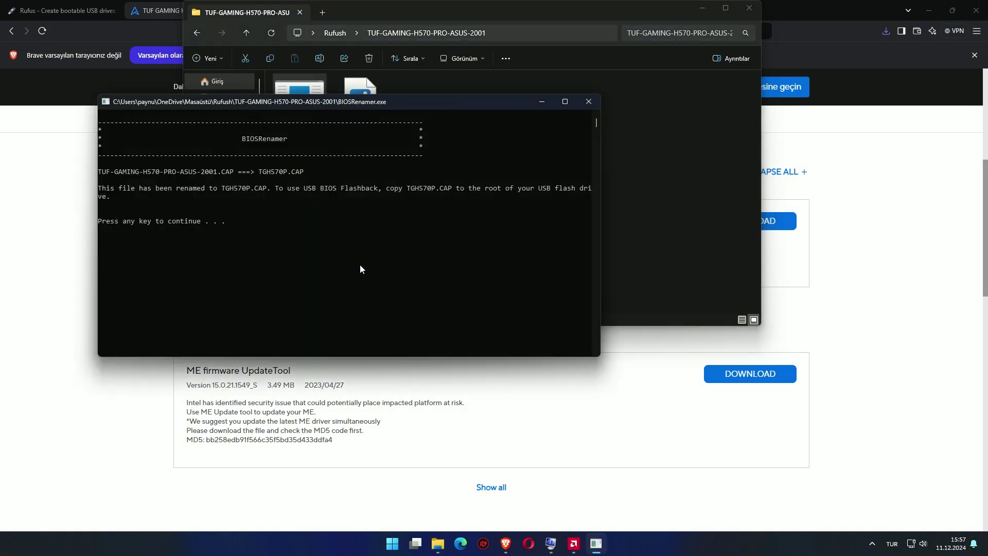
key("Return")
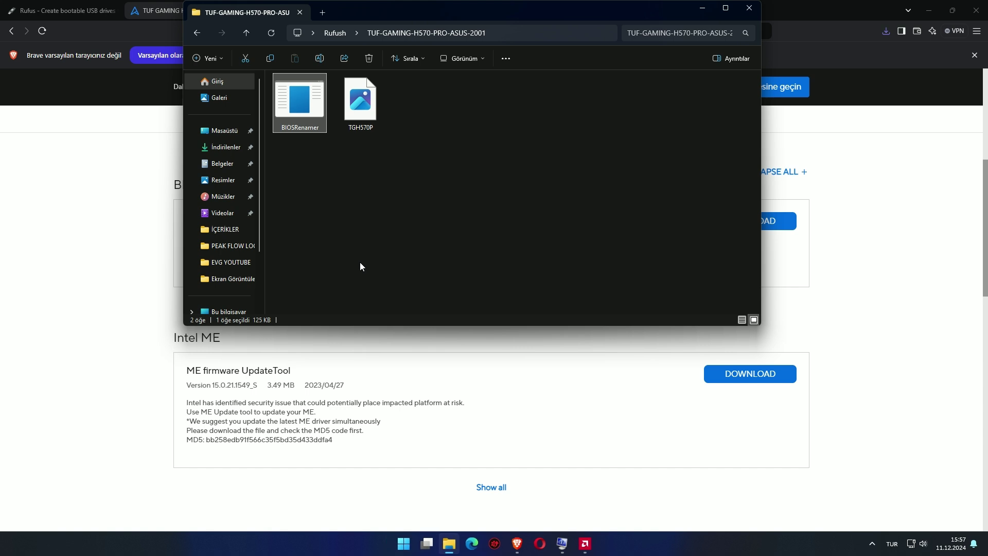
left_click(350, 166)
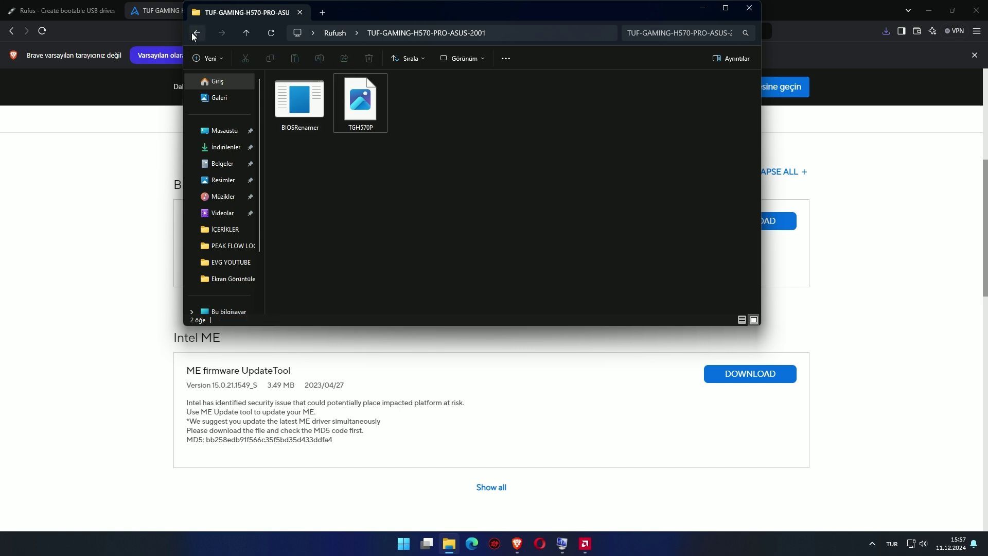
left_click(195, 34)
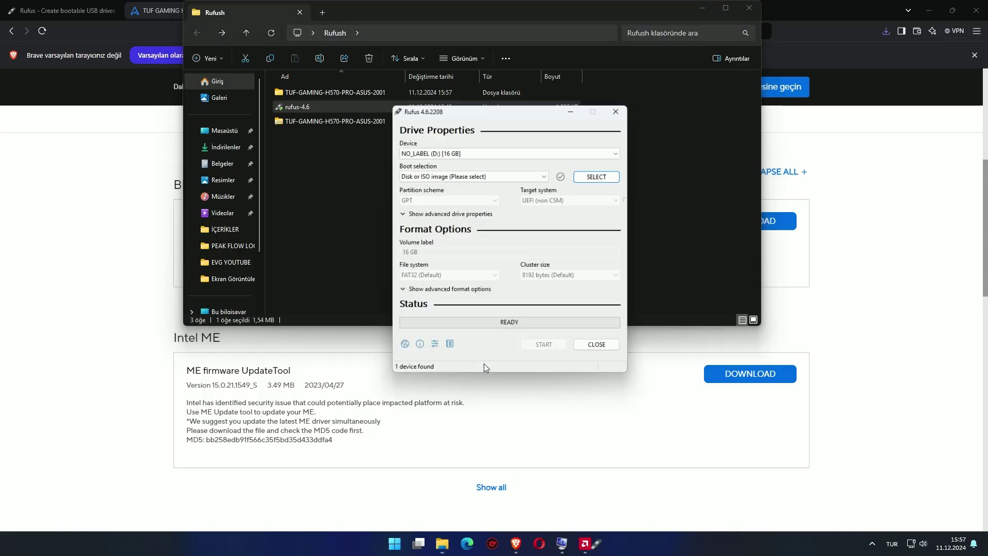
- Target the NO_LABEL (D:) 16 GB drive, choose FreeDOS boot selection, and start formatting
left_click(470, 151)
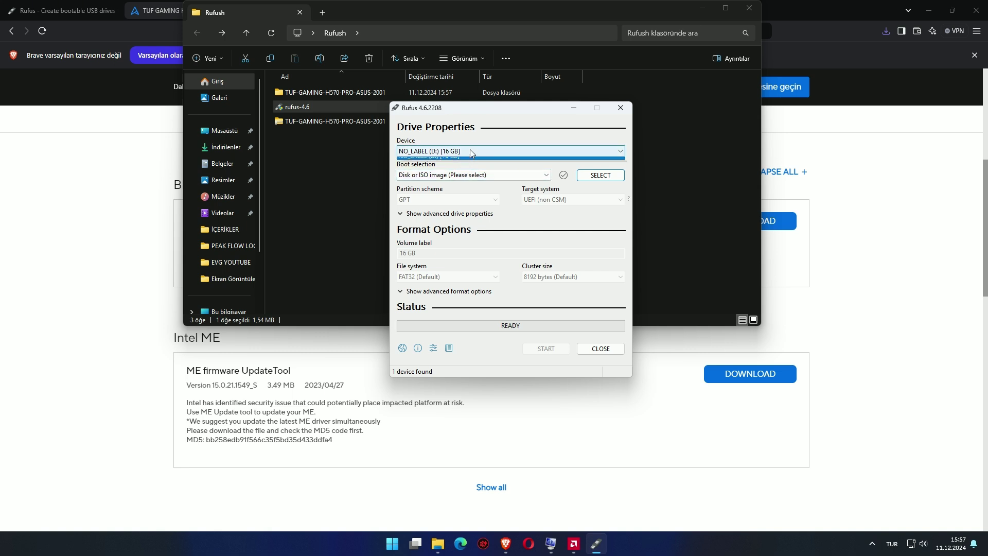
left_click(465, 160)
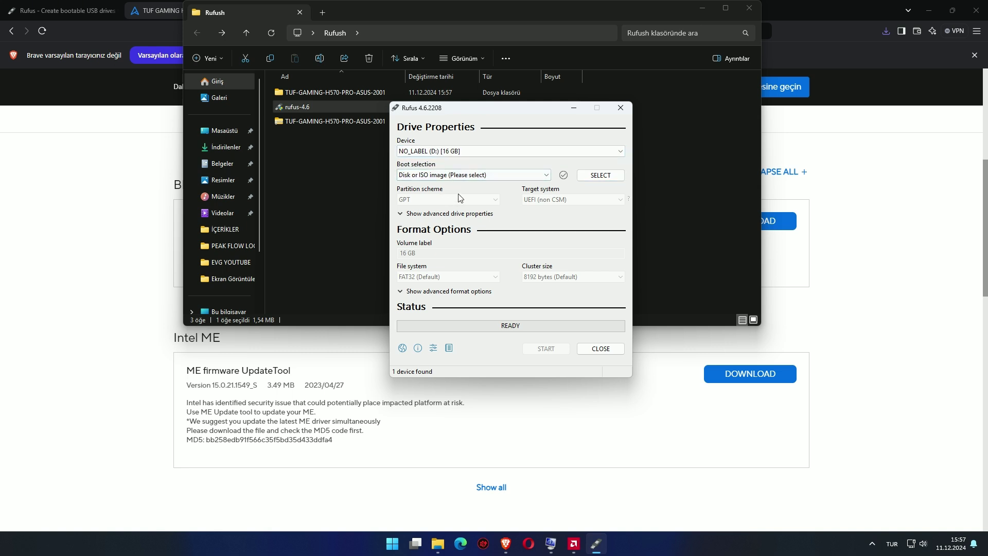
left_click(474, 178)
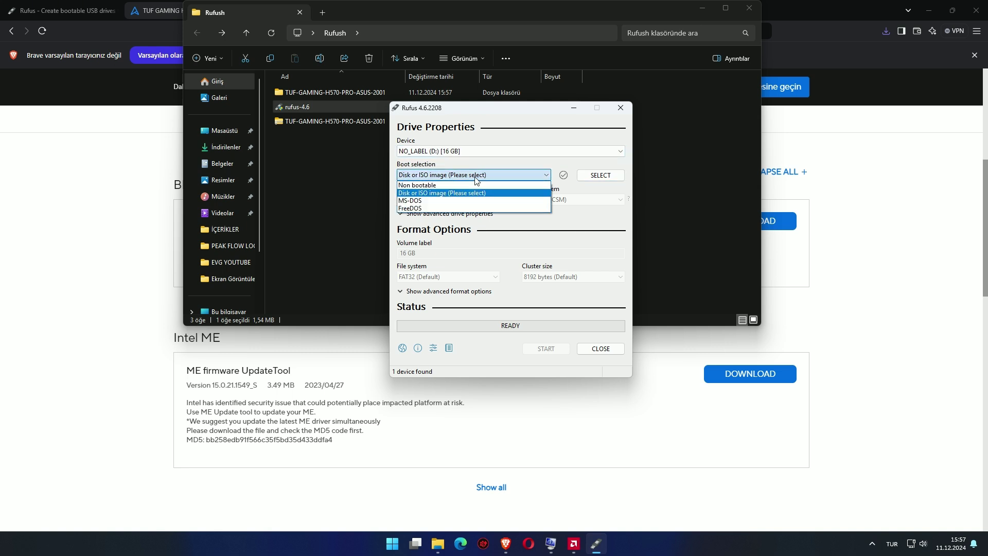
left_click(437, 208)
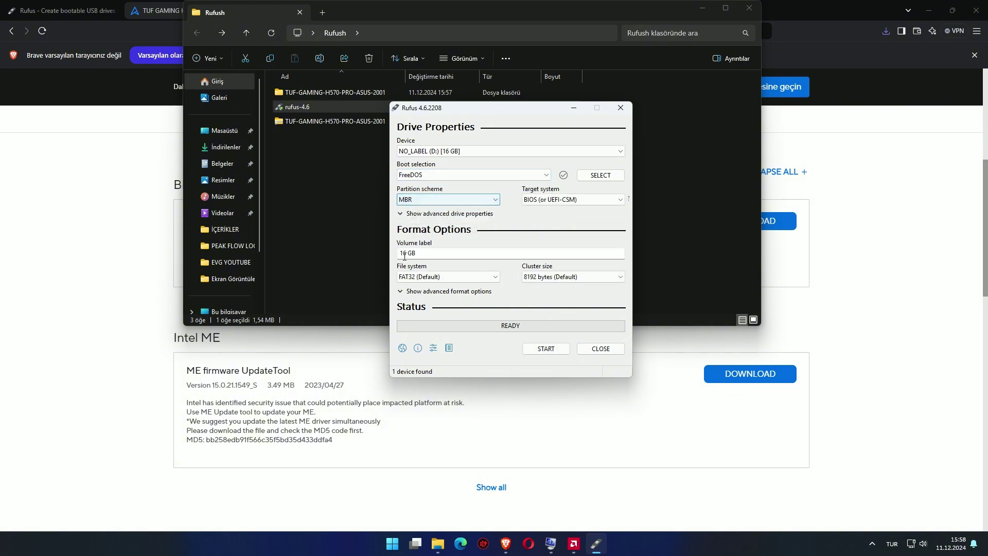
left_click(540, 351)
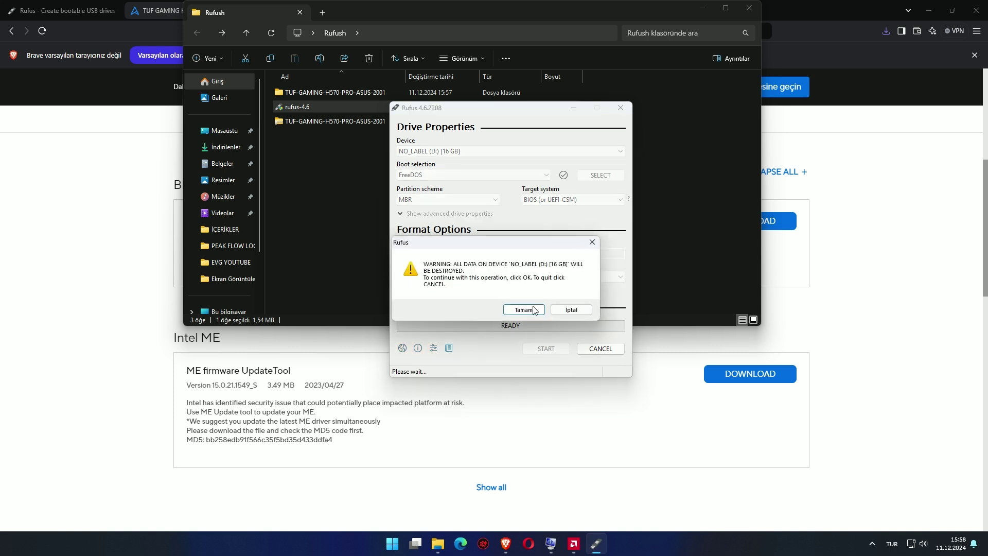
- Accept the data-loss warning, wait for READY, and close Rufus
left_click(520, 310)
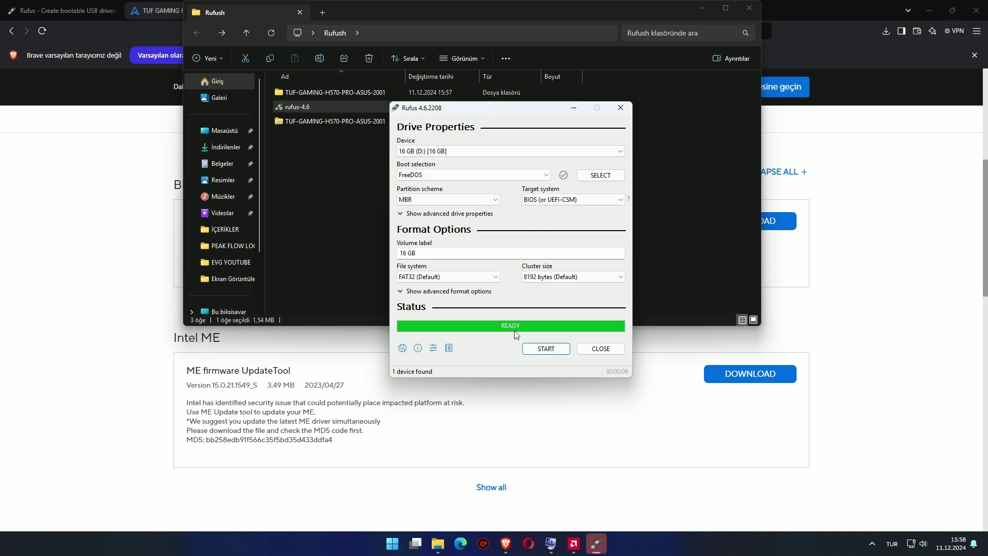
left_click(615, 352)
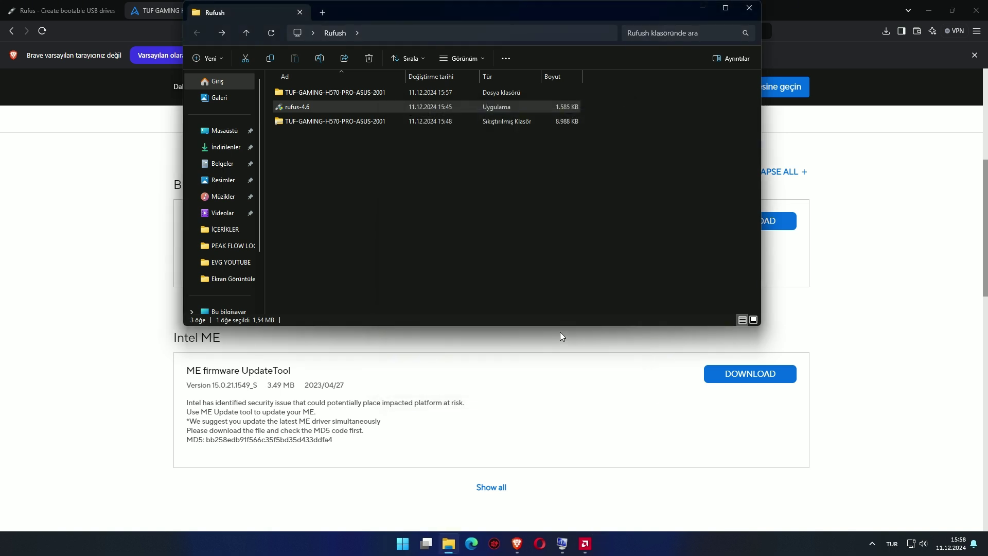
- Copy the TGH570P file from the TUF-GAMING folder and go to This PC
double_click(363, 94)
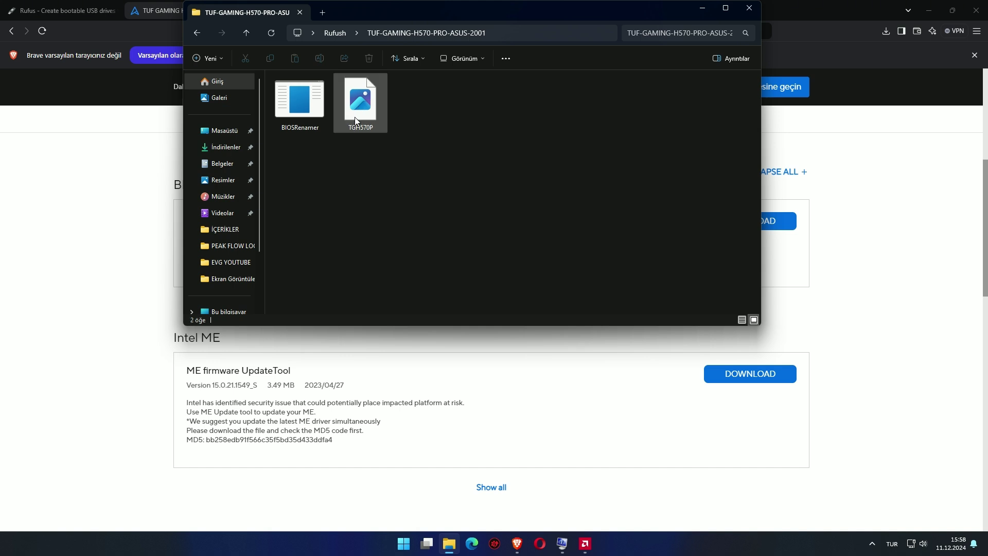
left_click(355, 120)
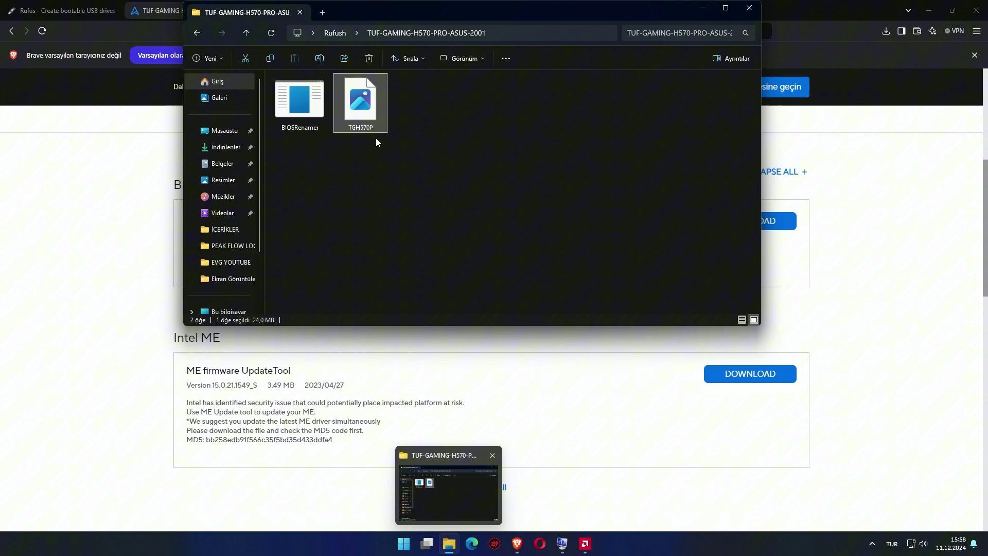
right_click(365, 116)
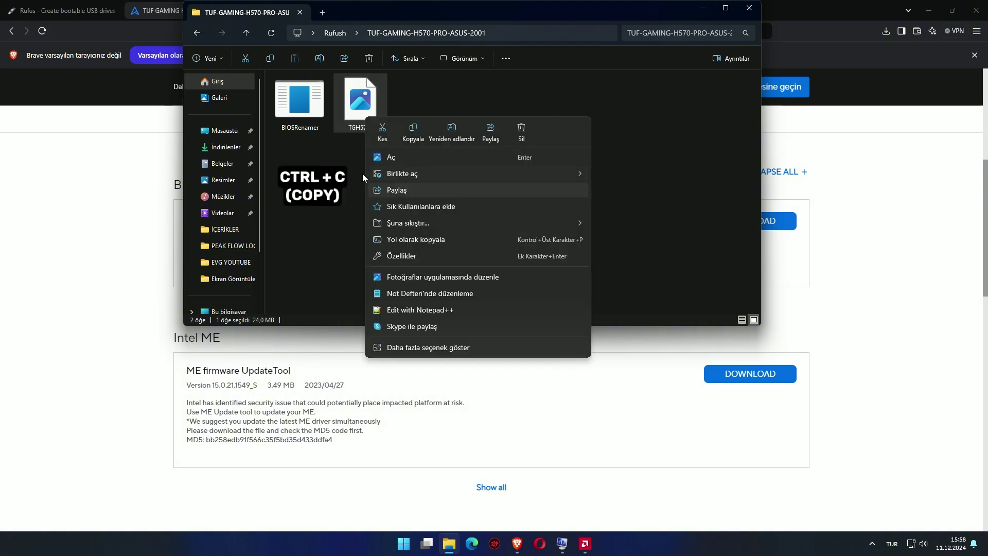
left_click(413, 133)
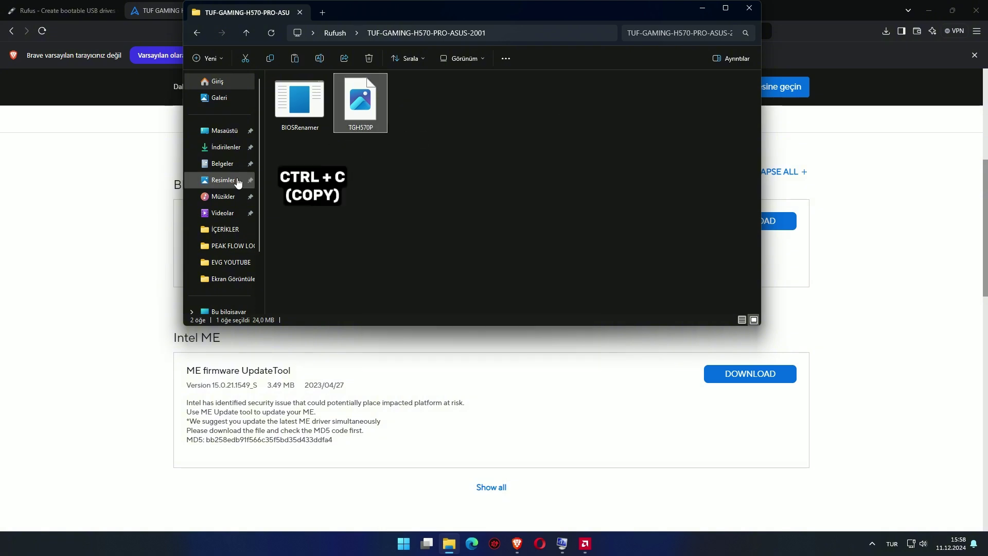
scroll(241, 200, "down", 2)
left_click(234, 244)
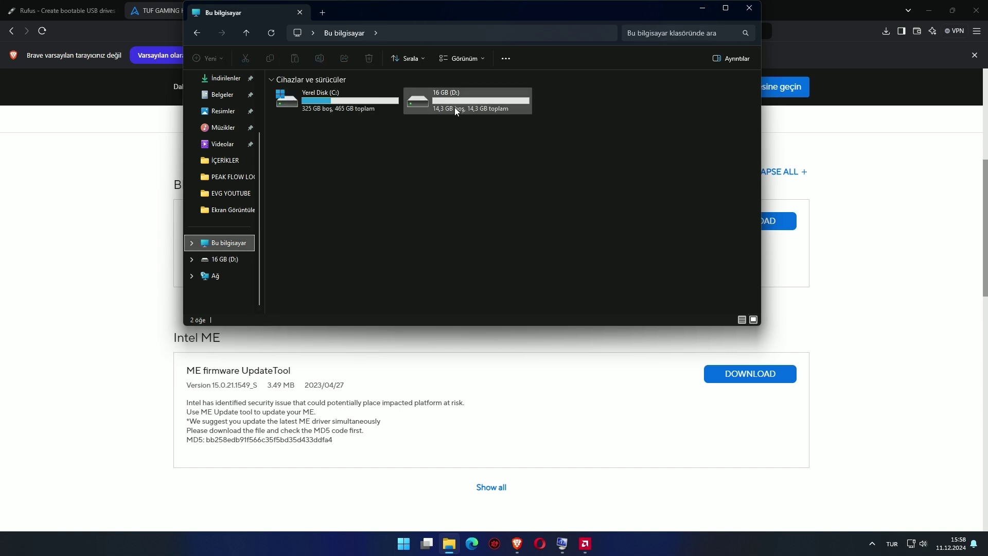
- Paste TGH570P into the root of the 16 GB (D:) drive with Yapıştır
double_click(455, 107)
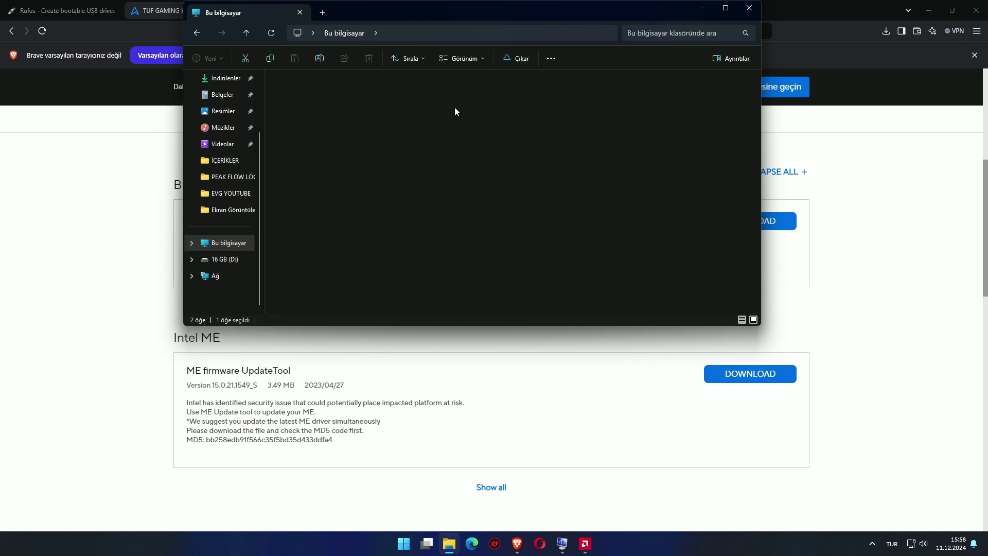
right_click(326, 157)
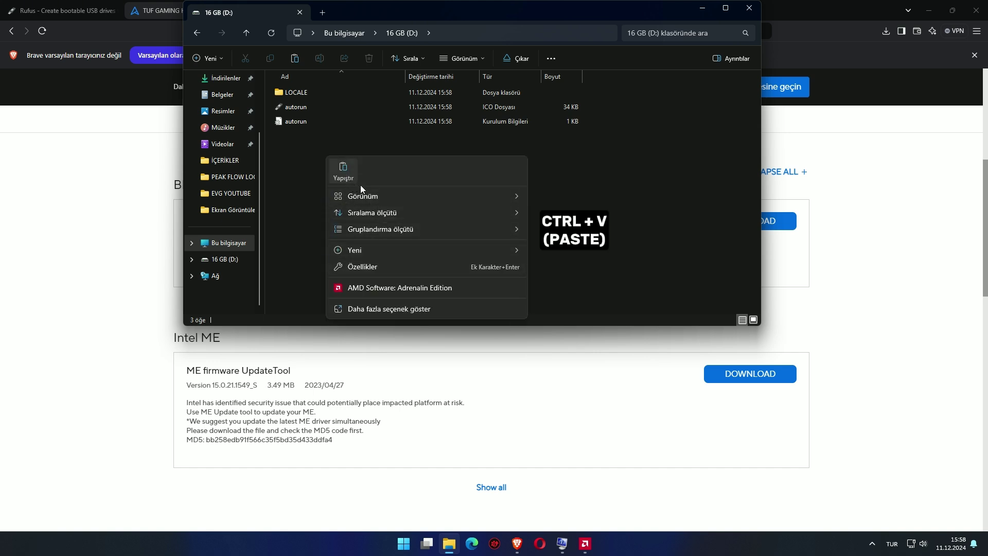
left_click(343, 173)
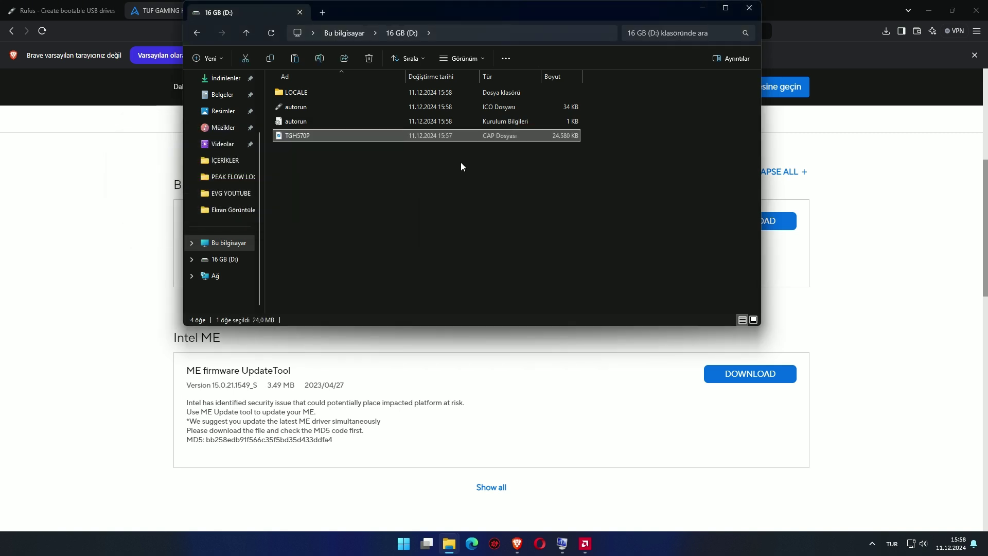
left_click_drag(564, 157, 282, 140)
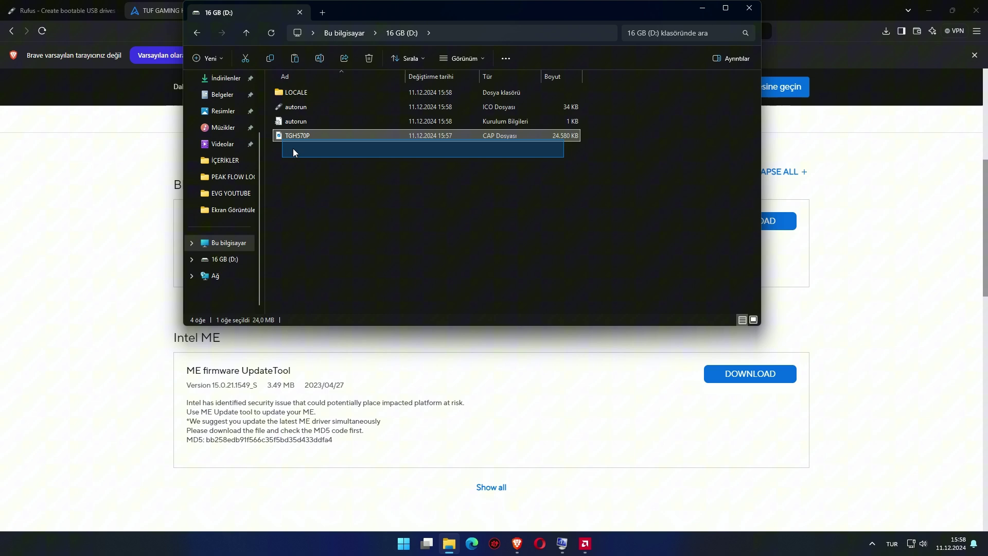
left_click_drag(294, 151, 278, 140)
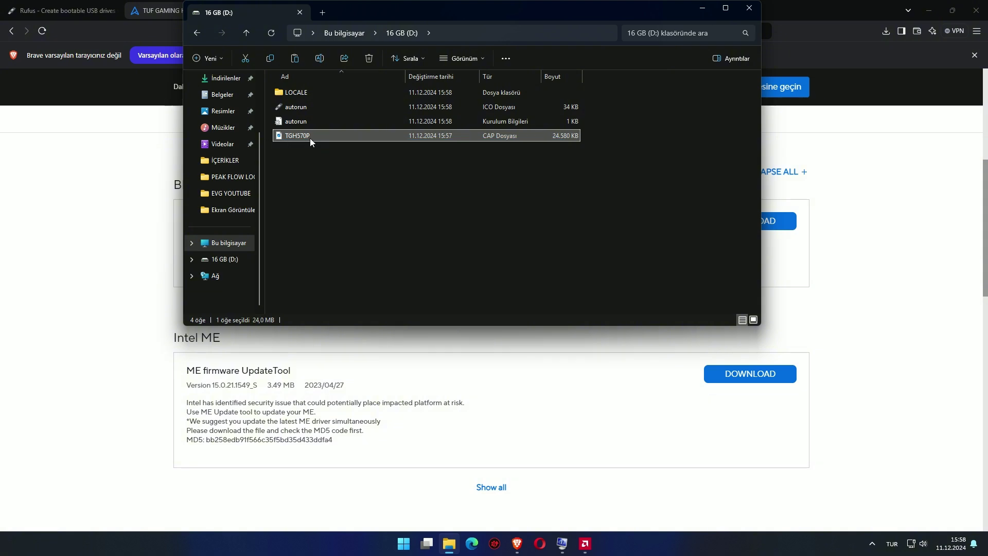